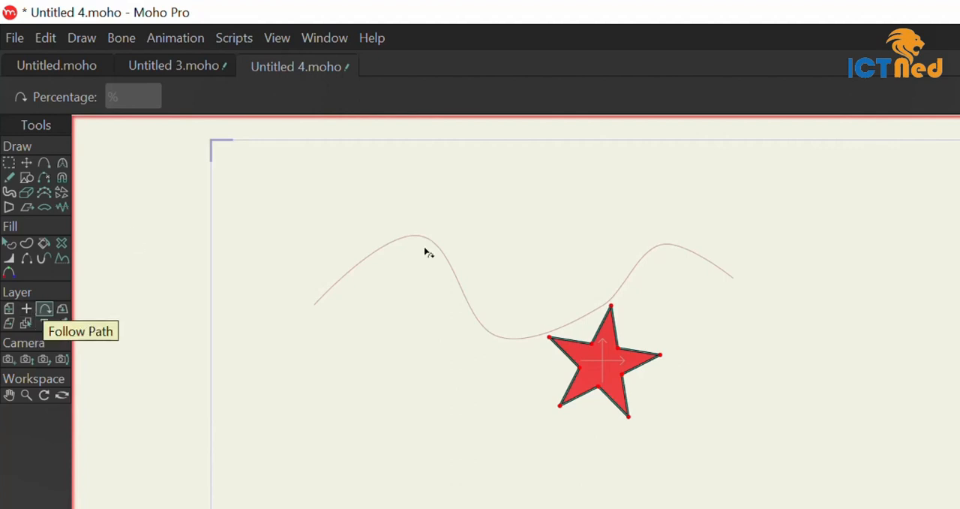
# Move the star along the wavy path to its far end at 100% with Follow Path
pyautogui.click(315, 306)
pyautogui.moveTo(316, 305); pyautogui.dragTo(740, 285)
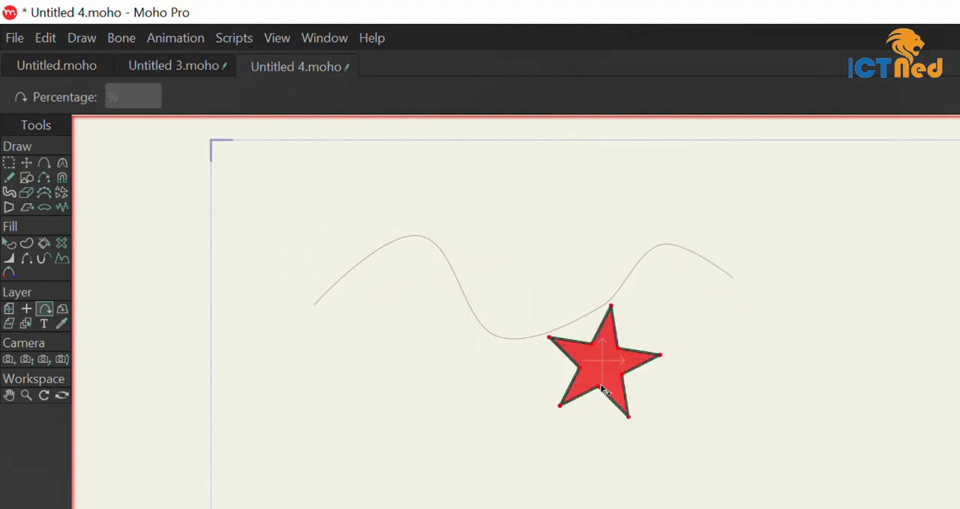
pyautogui.moveTo(319, 306); pyautogui.dragTo(751, 303)
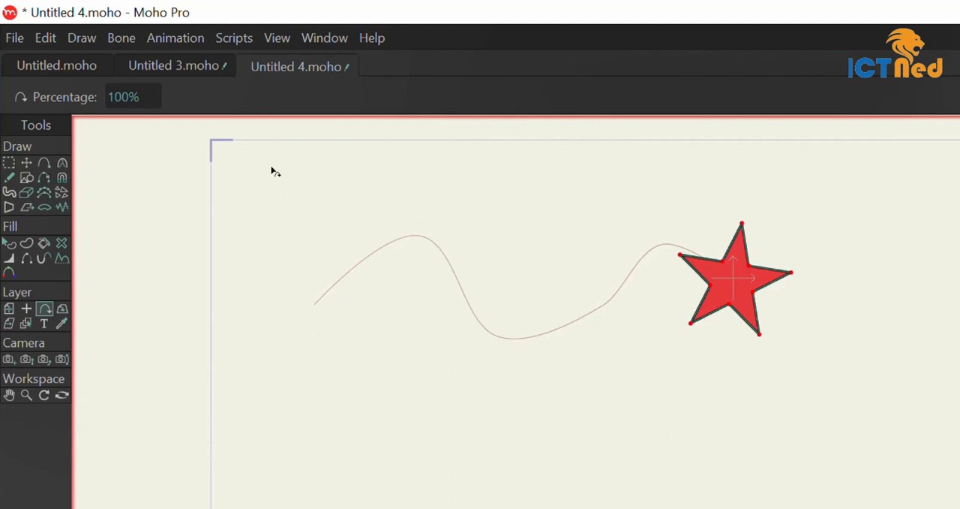
# Create a new document and draw a wavy open curve with two crests across the canvas using Add Point
pyautogui.hotkey('ctrl', 'n')
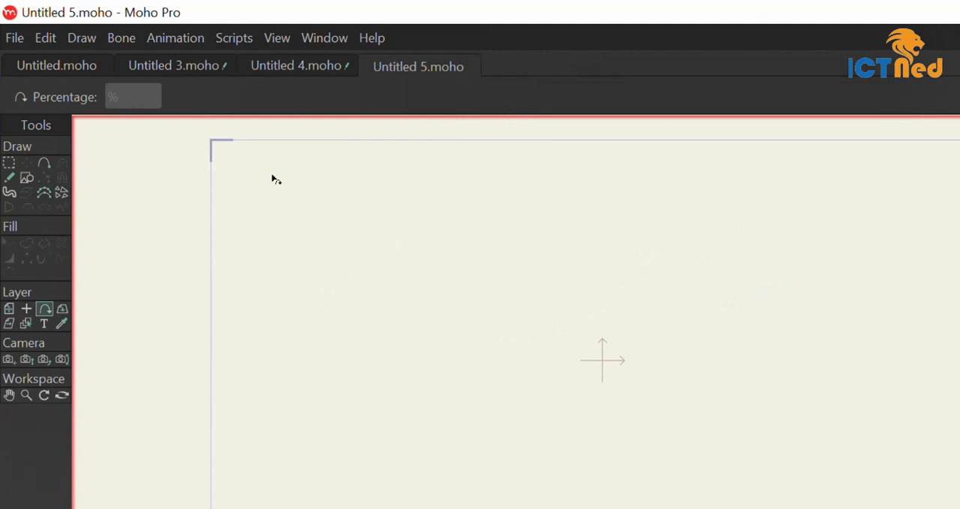
pyautogui.click(42, 161)
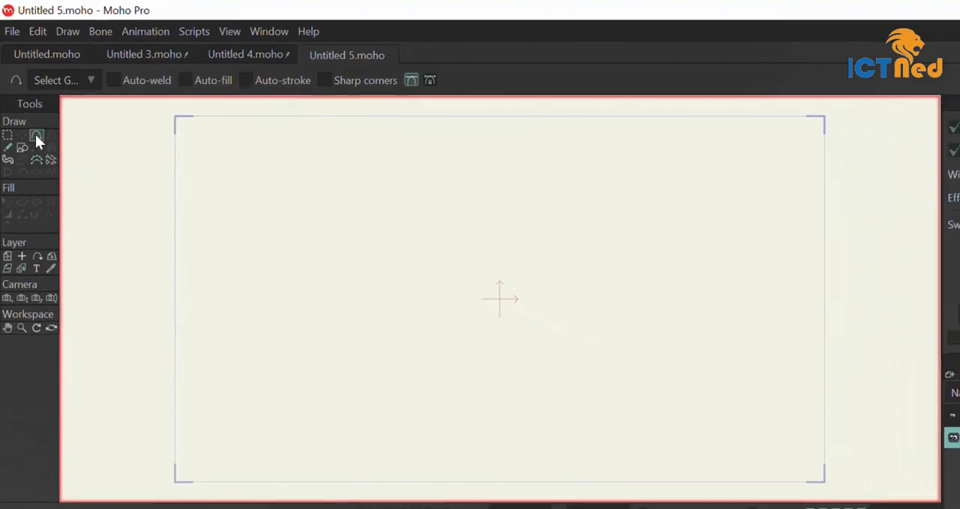
pyautogui.moveTo(247, 344); pyautogui.dragTo(318, 250)
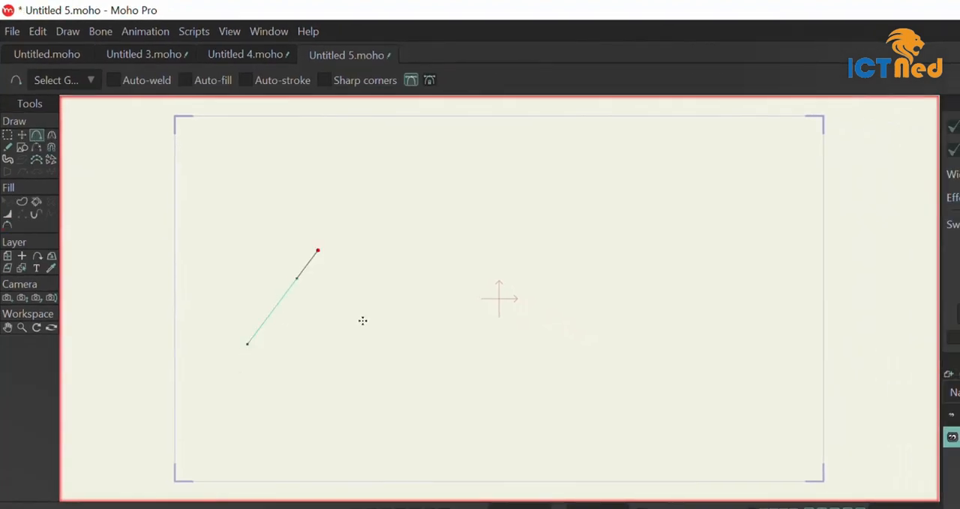
pyautogui.click(377, 338)
pyautogui.click(481, 245)
pyautogui.moveTo(480, 244); pyautogui.dragTo(651, 324)
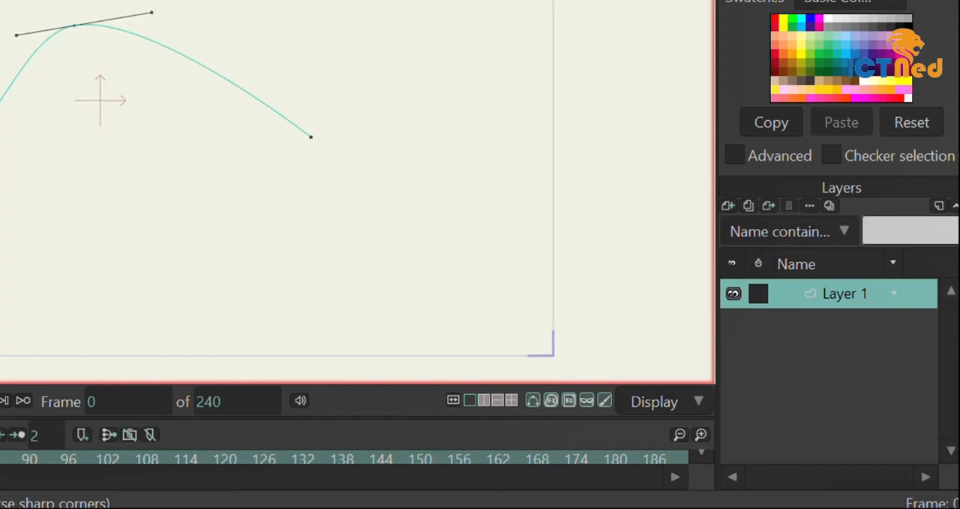
# Add a new vector layer and draw a small filled triangle beneath the curve's first crest
pyautogui.click(727, 206)
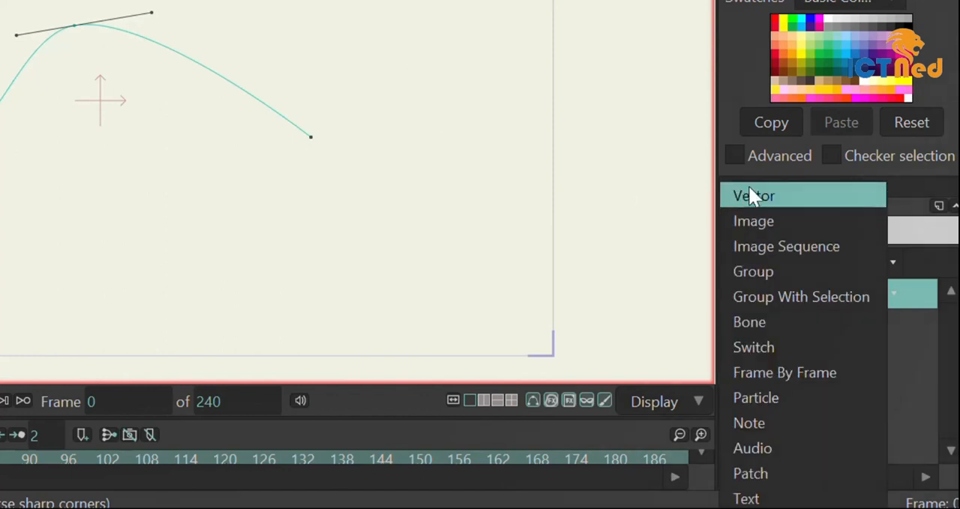
pyautogui.click(750, 191)
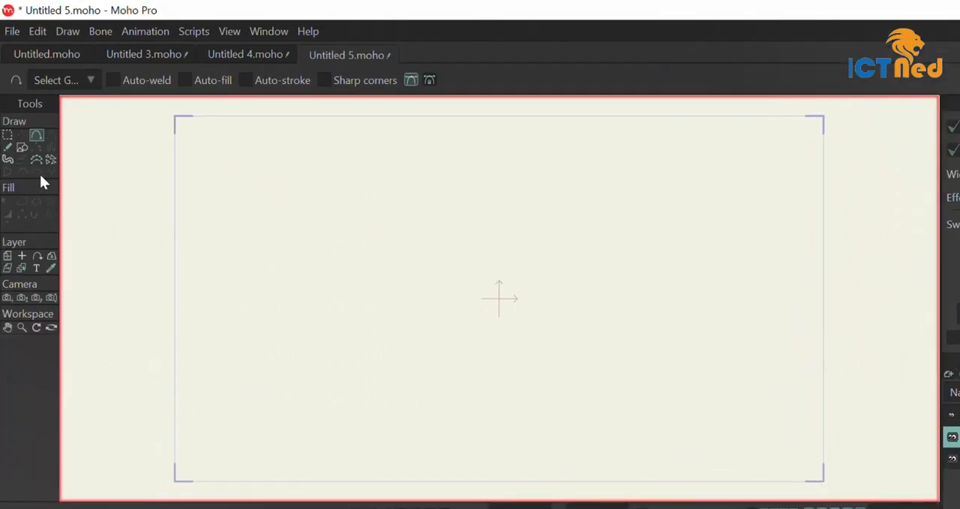
pyautogui.click(22, 147)
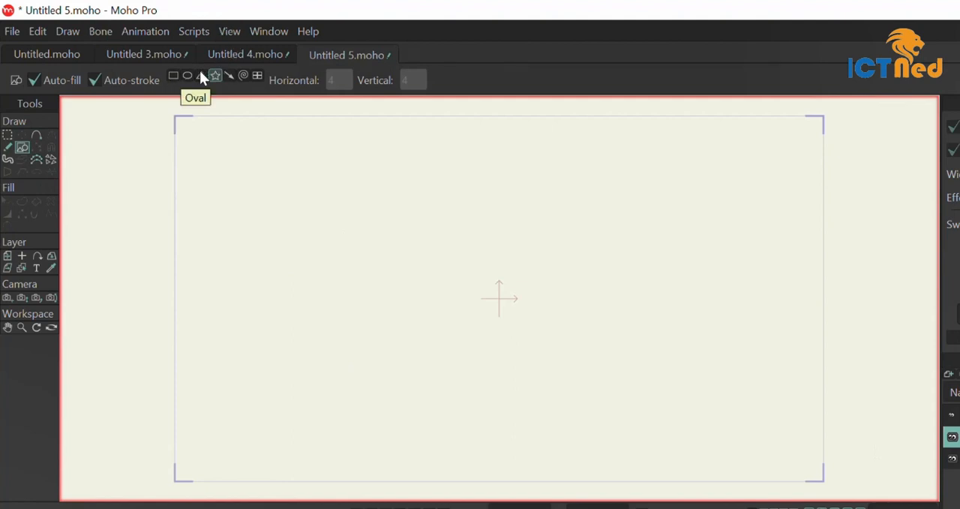
pyautogui.click(201, 76)
pyautogui.moveTo(284, 297)
pyautogui.mouseDown()
pyautogui.moveTo(302, 343)
pyautogui.moveTo(343, 350)
pyautogui.mouseUp()
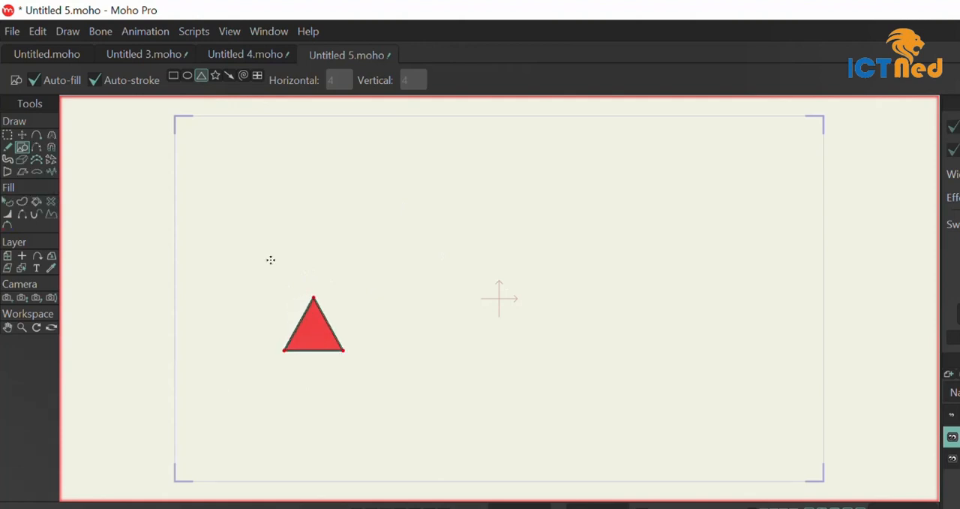
# Move the triangle layer to 51% of the curve with Follow Path and shift the triangle's points onto the layer origin
pyautogui.click(37, 257)
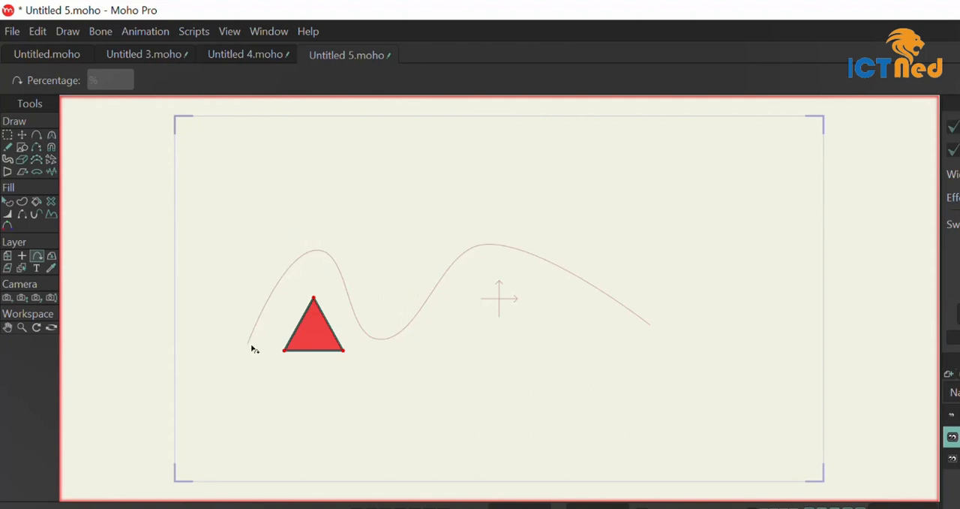
pyautogui.moveTo(250, 348); pyautogui.dragTo(419, 306)
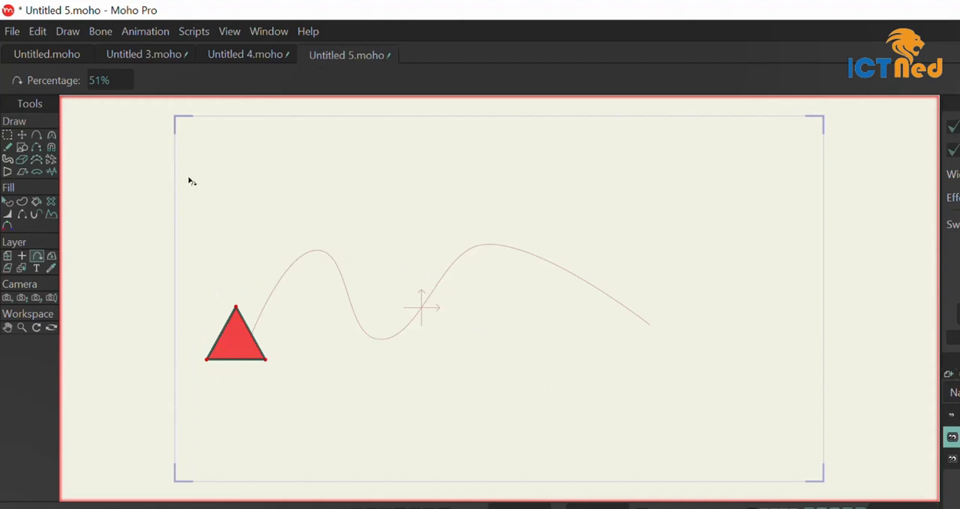
pyautogui.click(21, 136)
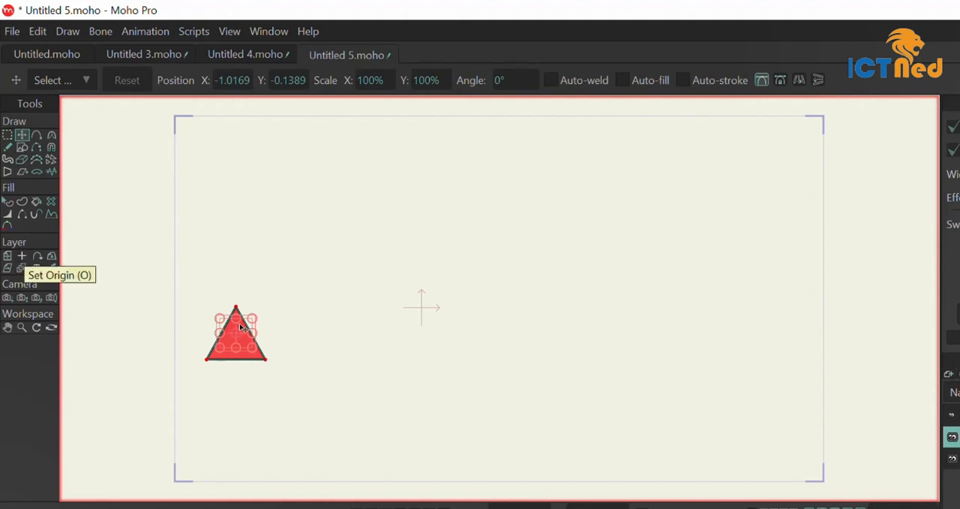
pyautogui.moveTo(239, 323); pyautogui.dragTo(433, 298)
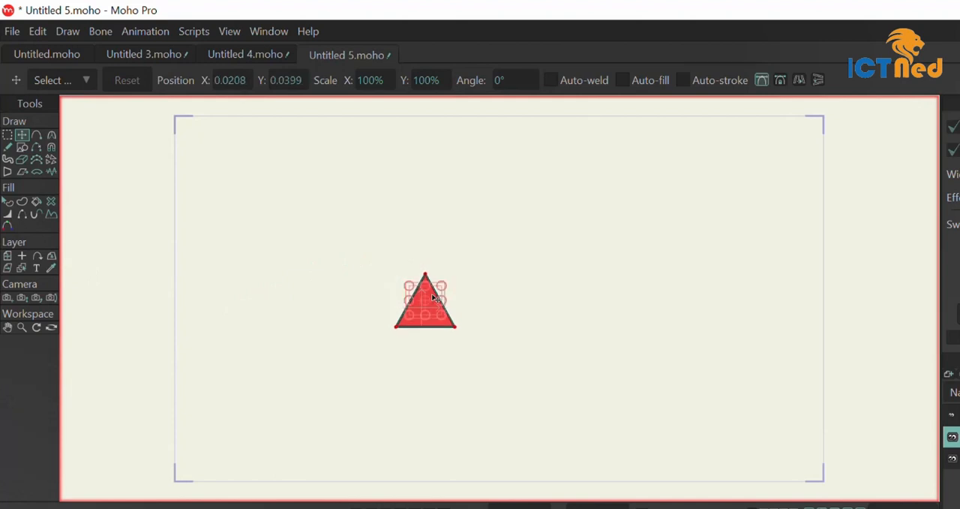
# Slide the triangle back along the curve to the curve's starting point with Follow Path
pyautogui.click(37, 258)
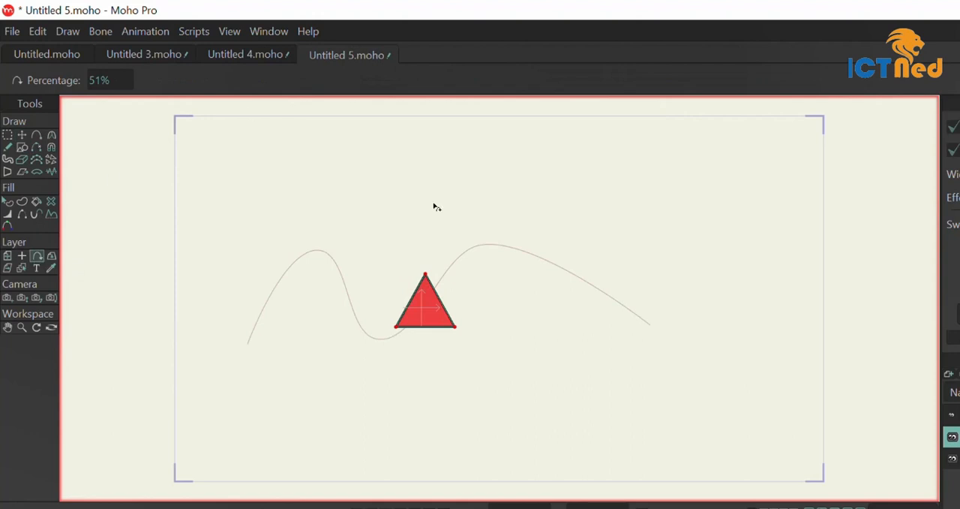
pyautogui.moveTo(248, 346); pyautogui.dragTo(215, 346)
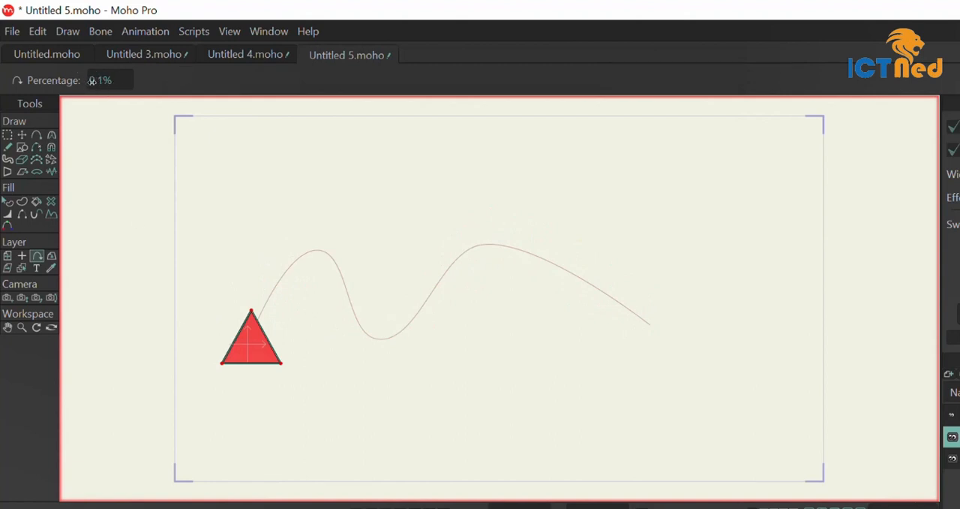
pyautogui.moveTo(91, 81); pyautogui.dragTo(7, 136)
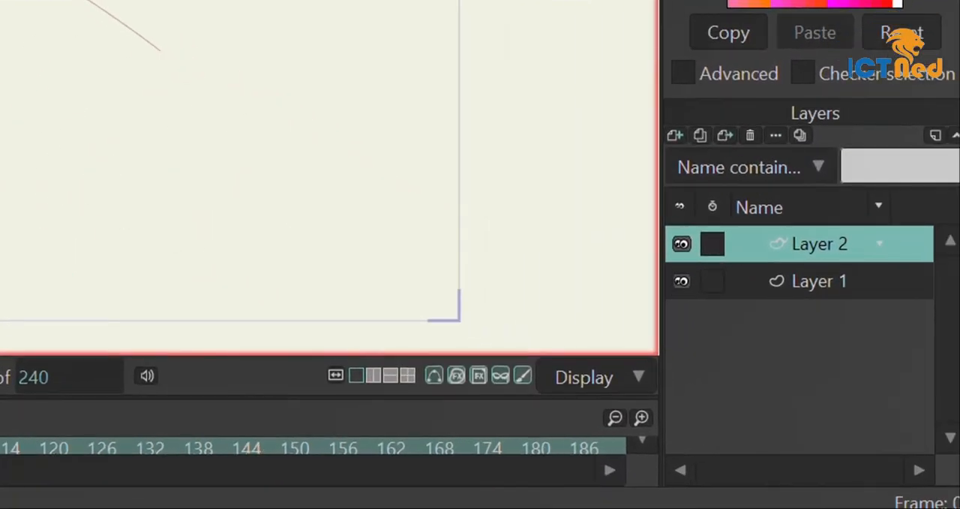
# Add another vector layer and draw a vertical arrow pointing up through the canvas centre
pyautogui.click(683, 135)
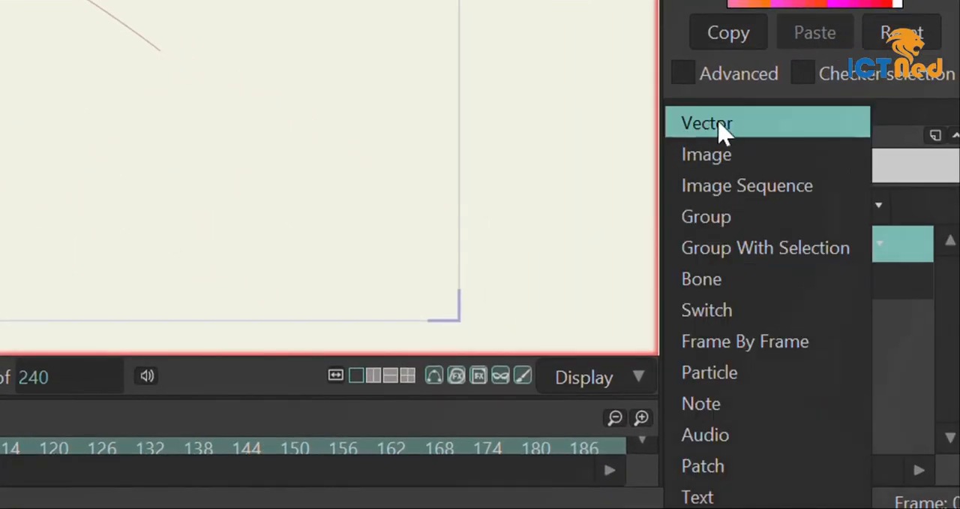
pyautogui.click(675, 126)
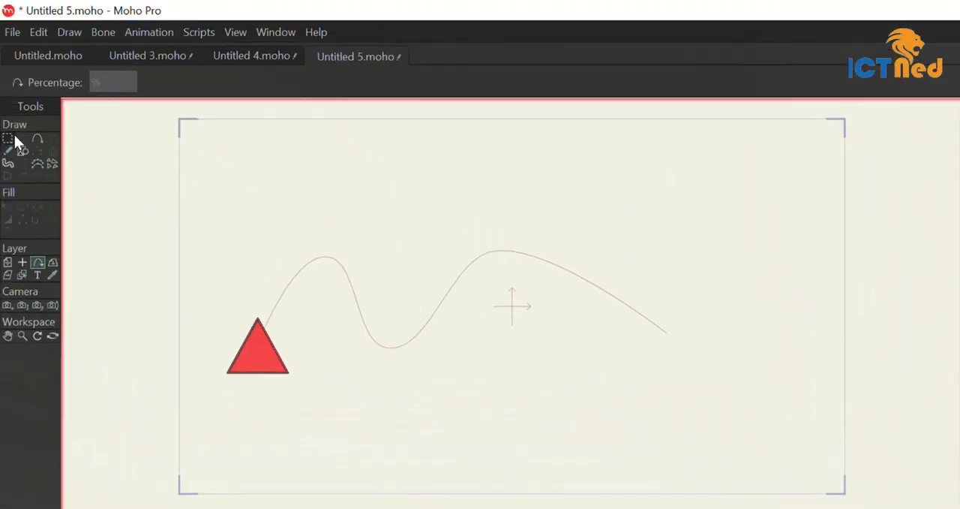
pyautogui.click(18, 147)
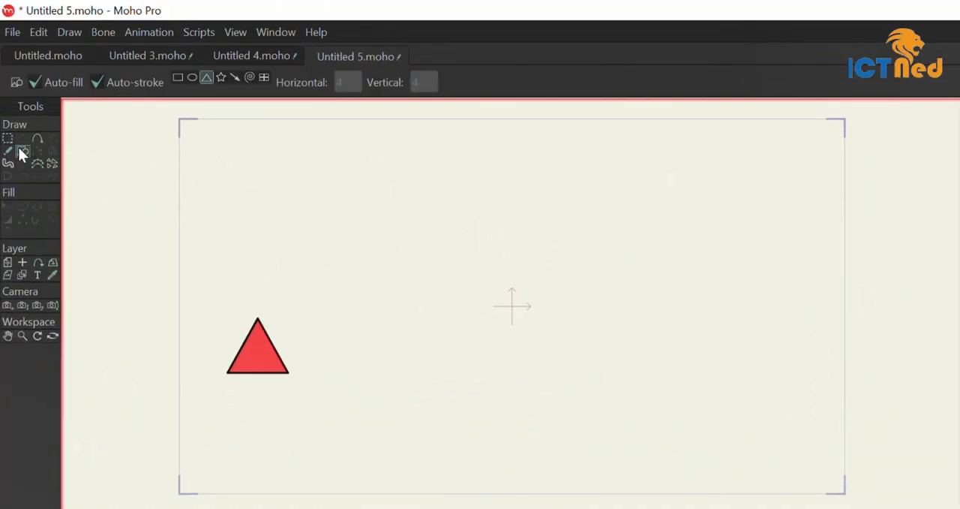
pyautogui.click(234, 78)
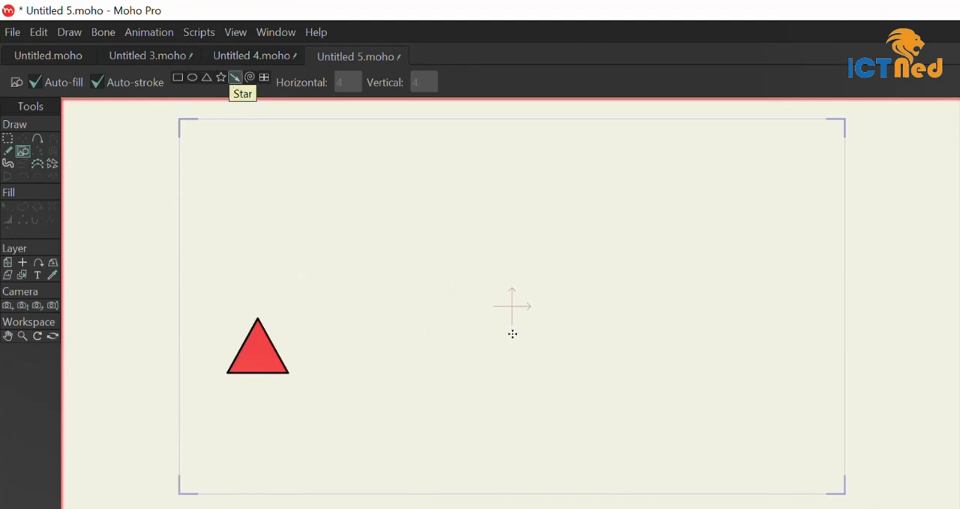
pyautogui.moveTo(513, 337); pyautogui.dragTo(513, 254)
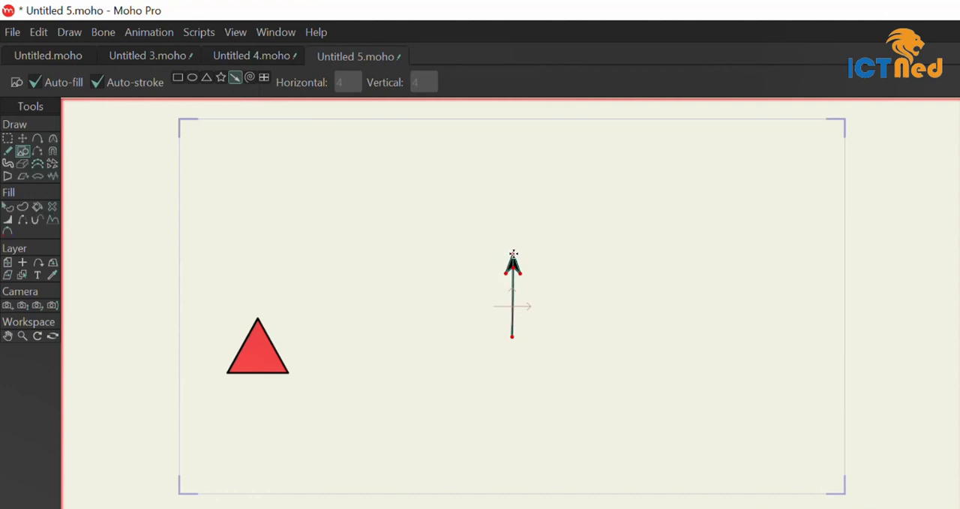
# Slide the arrow along the curve to its far end at 100% with Follow Path
pyautogui.click(39, 265)
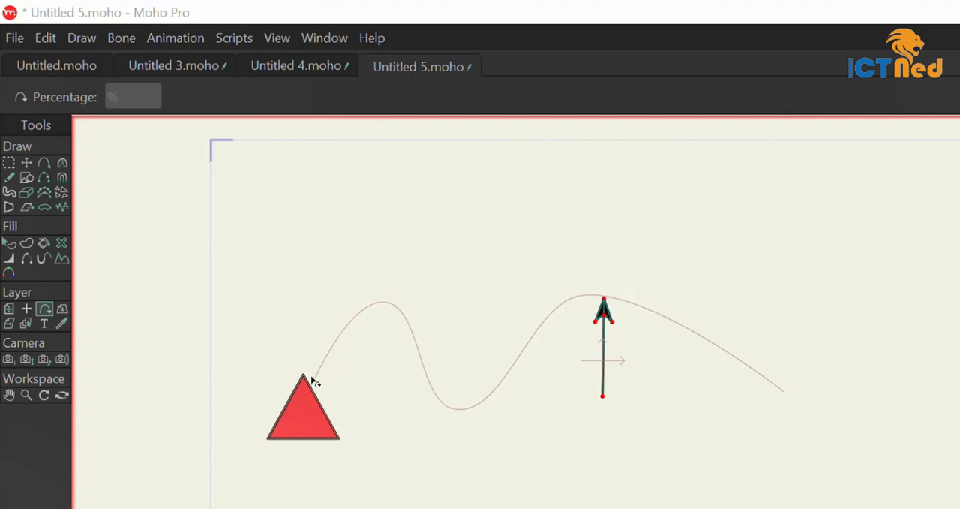
pyautogui.moveTo(311, 392); pyautogui.dragTo(700, 378)
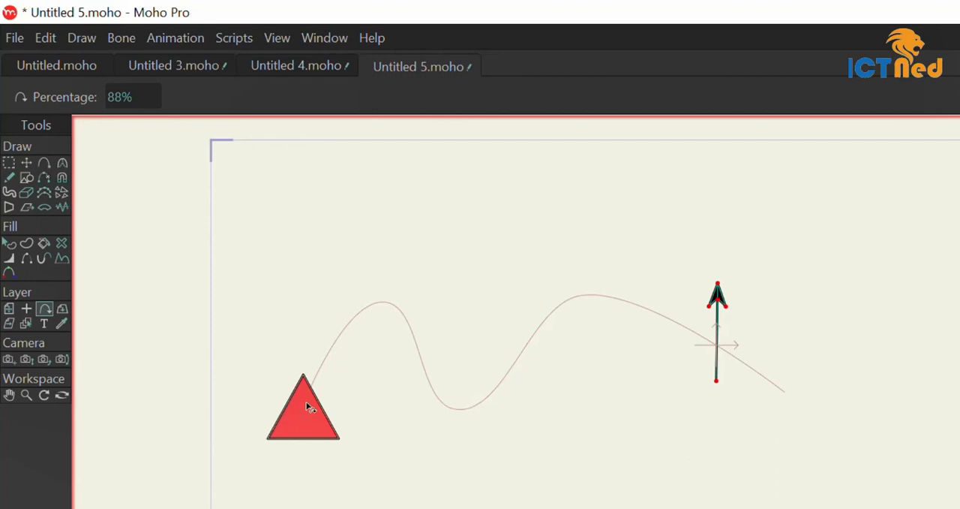
pyautogui.moveTo(306, 406); pyautogui.dragTo(922, 420)
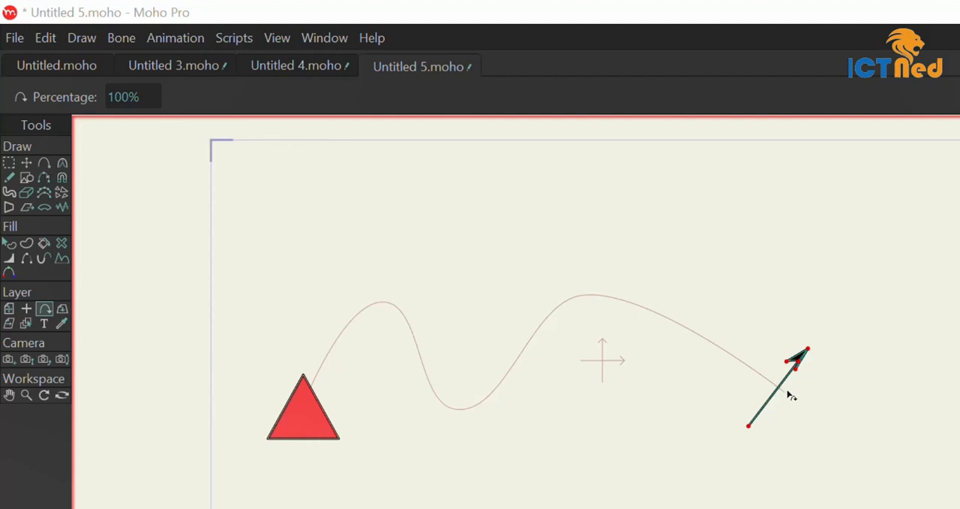
pyautogui.moveTo(298, 412); pyautogui.dragTo(694, 346)
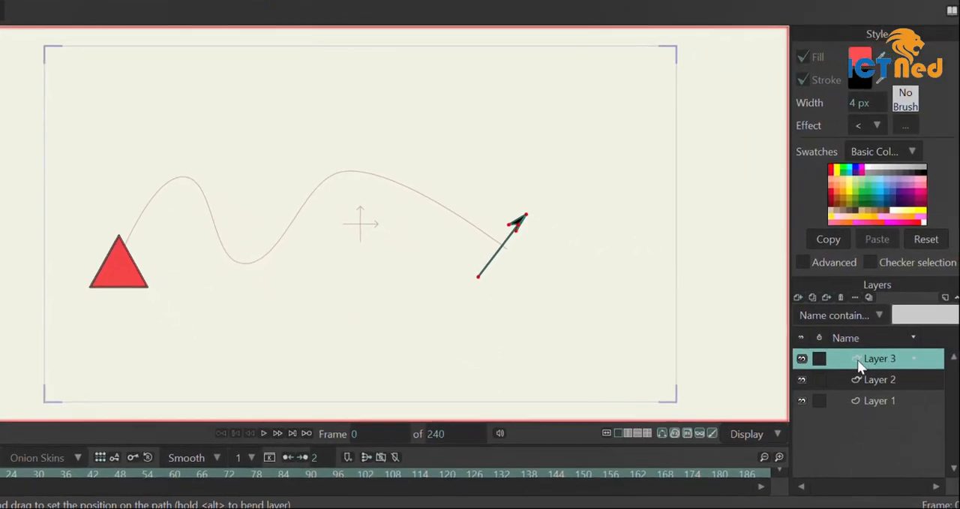
# Enable Rotate with path in the layer settings of Layer 3
pyautogui.doubleClick(847, 359)
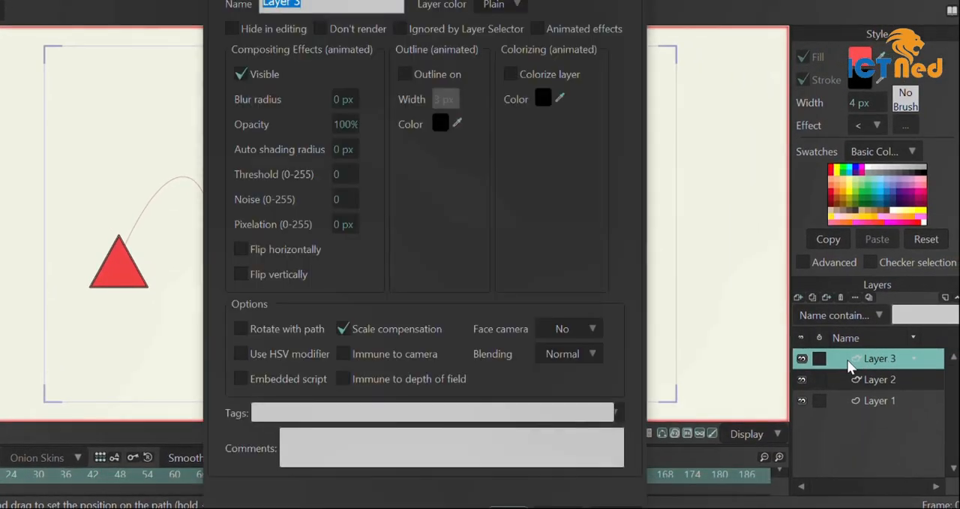
pyautogui.click(243, 328)
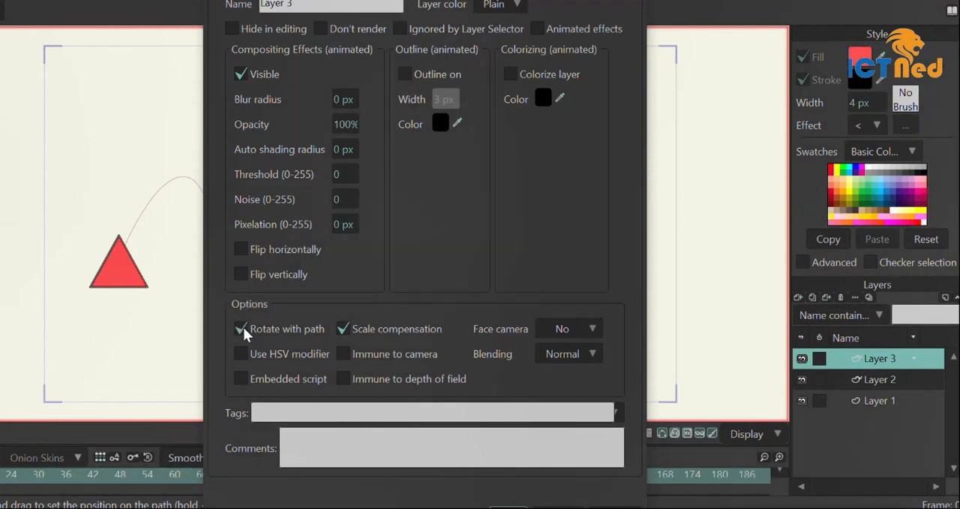
pyautogui.click(504, 506)
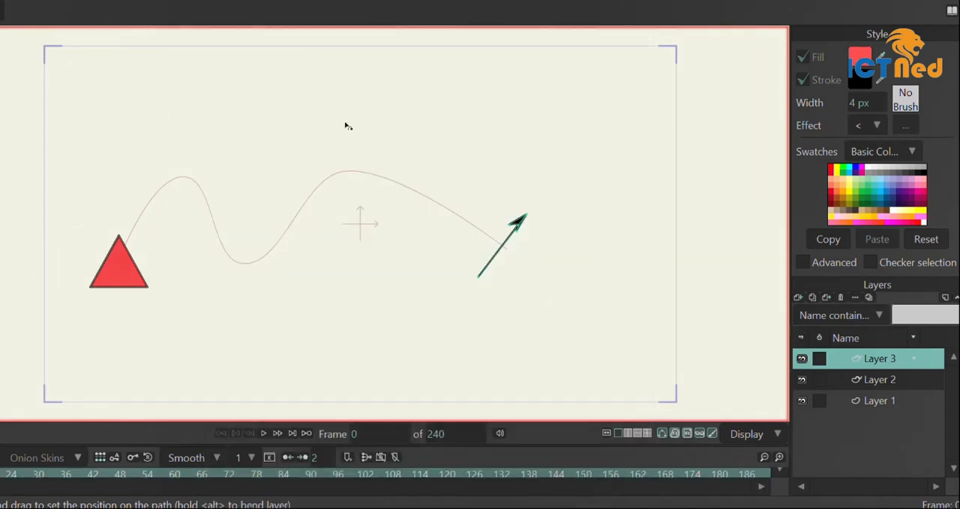
# Try sliding the arrow along the curve with path rotation and undo its placements on the path
pyautogui.moveTo(122, 259); pyautogui.dragTo(293, 203)
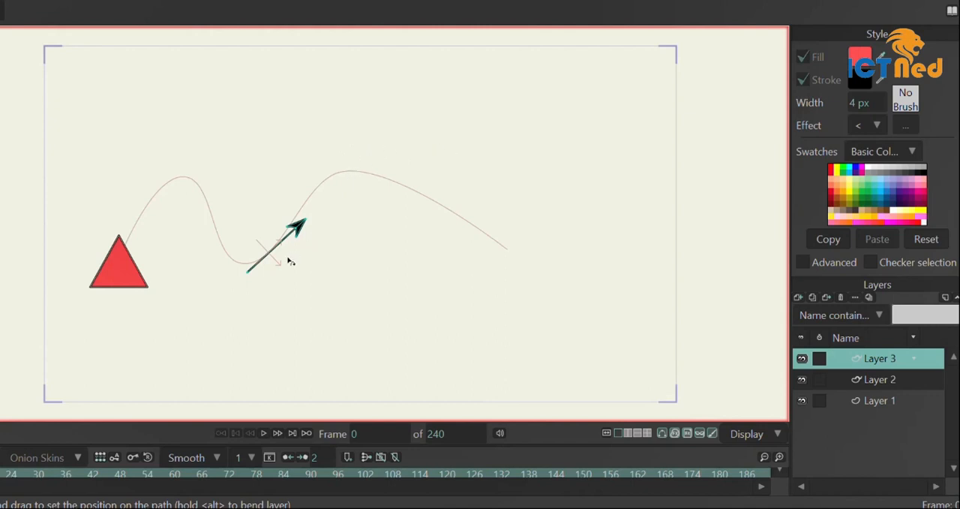
pyautogui.hotkey('ctrl', 'z')
pyautogui.hotkey('ctrl', 'z')
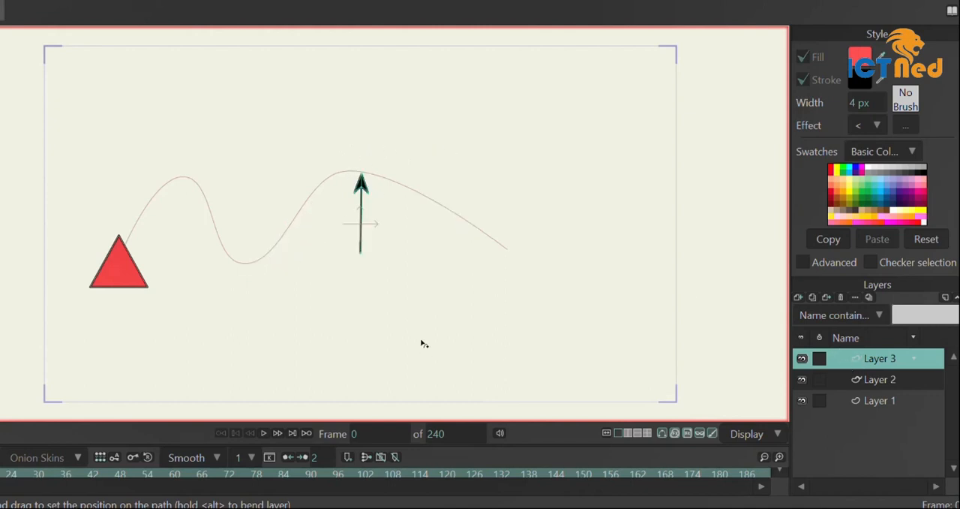
# Disable Rotate with path in the layer settings of Layer 3
pyautogui.doubleClick(847, 356)
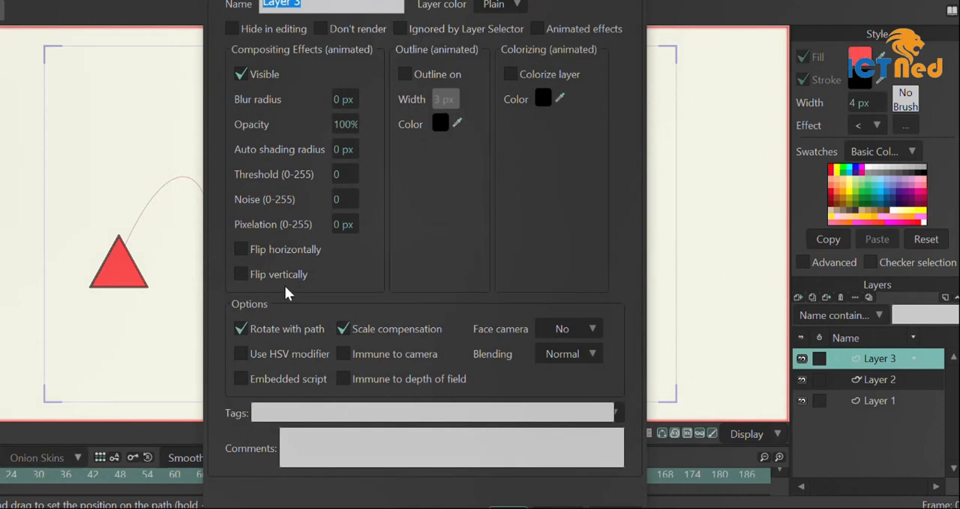
pyautogui.click(240, 329)
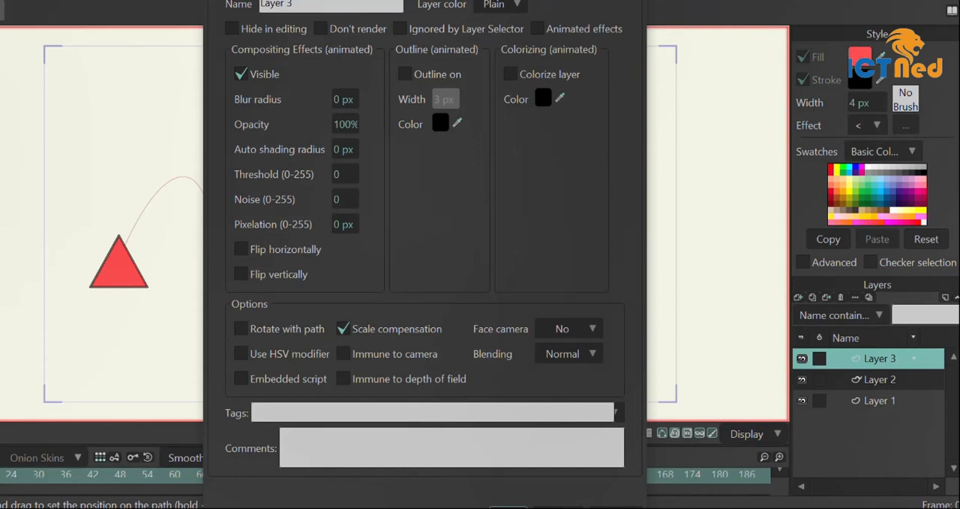
pyautogui.click(516, 506)
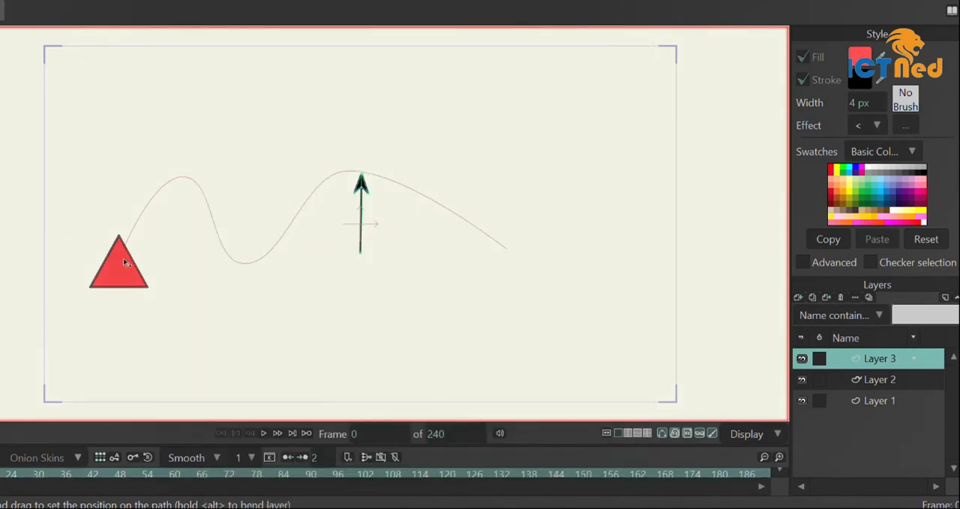
# Place the arrow near the start of the curve at 1.6% with Follow Path
pyautogui.moveTo(120, 263); pyautogui.dragTo(91, 252)
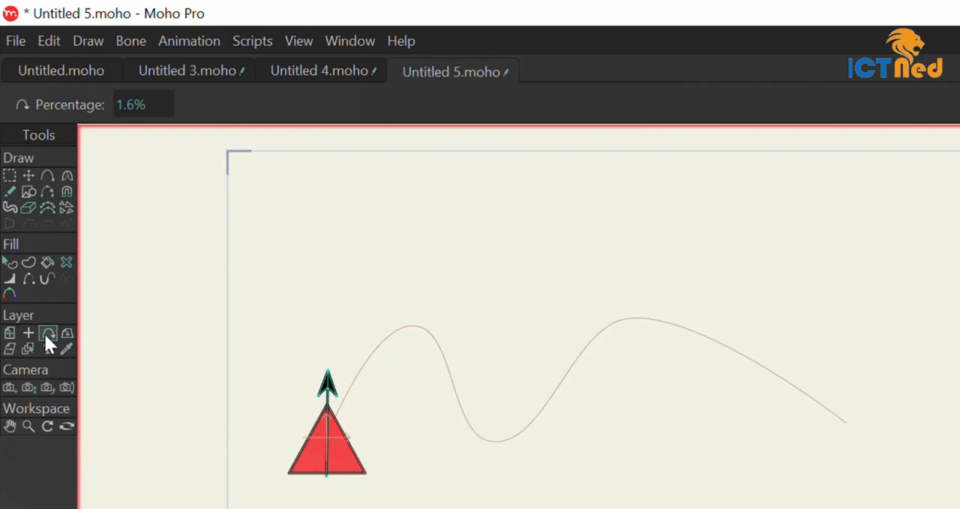
pyautogui.click(45, 334)
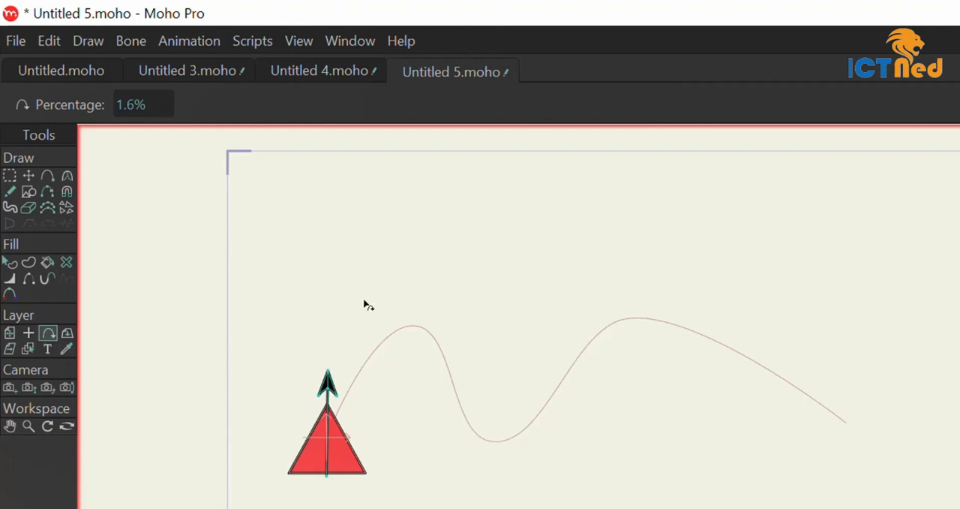